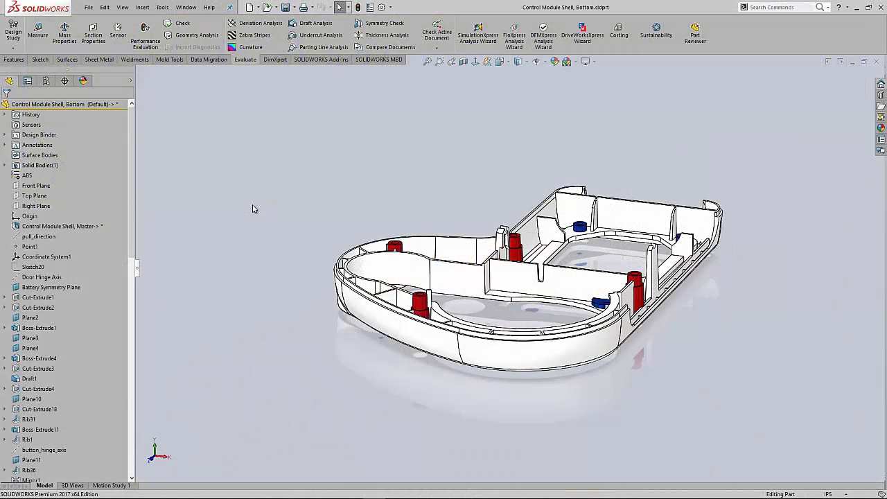
Step: Start a Print3D job for the shell part with Face<1> as the bottom plane
click(89, 7)
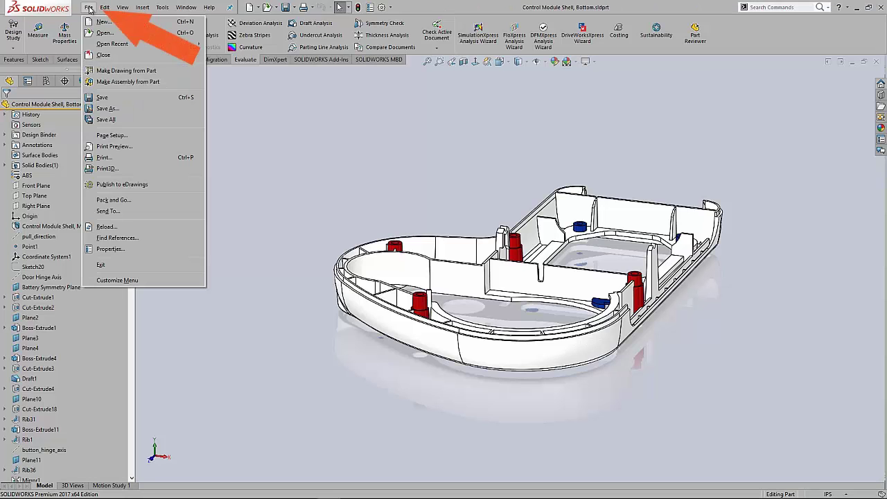
click(104, 168)
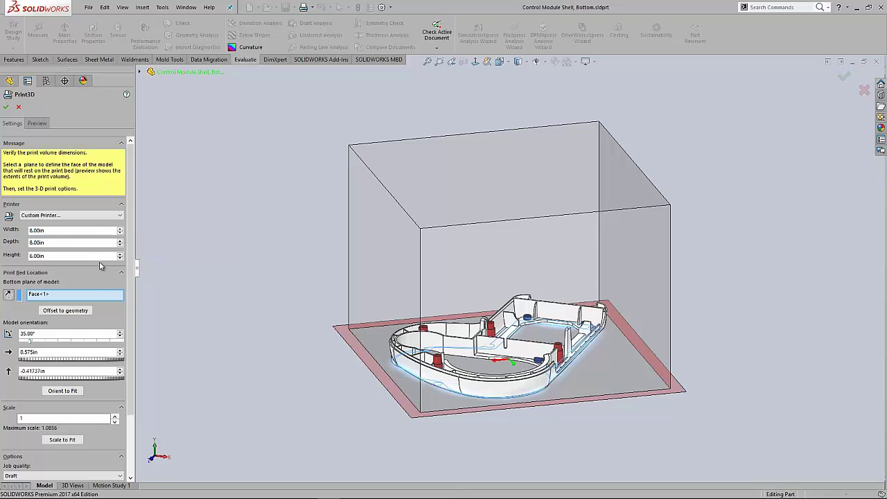
click(92, 294)
Step: Rotate the part to 35° and orient it to fit the 8×8×6 in print volume
mouse_move(257, 332)
middle_down()
mouse_move(256, 228)
mouse_move(256, 352)
middle_up()
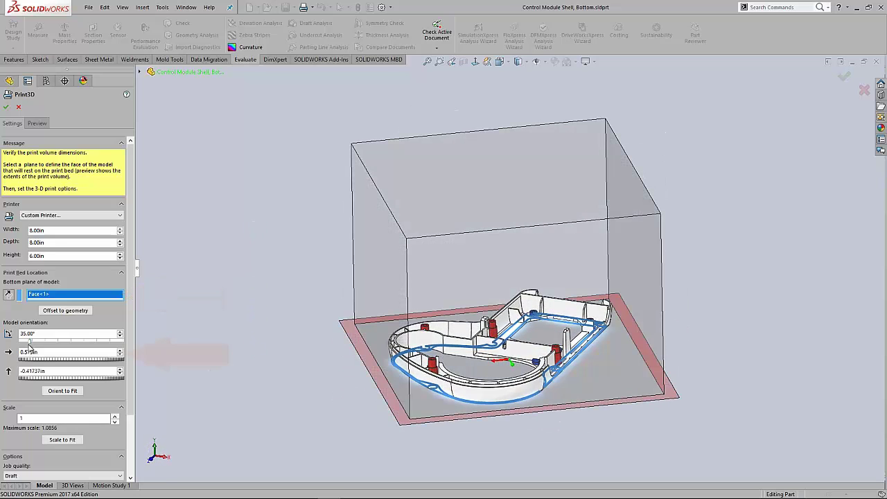
drag(29, 340, 49, 341)
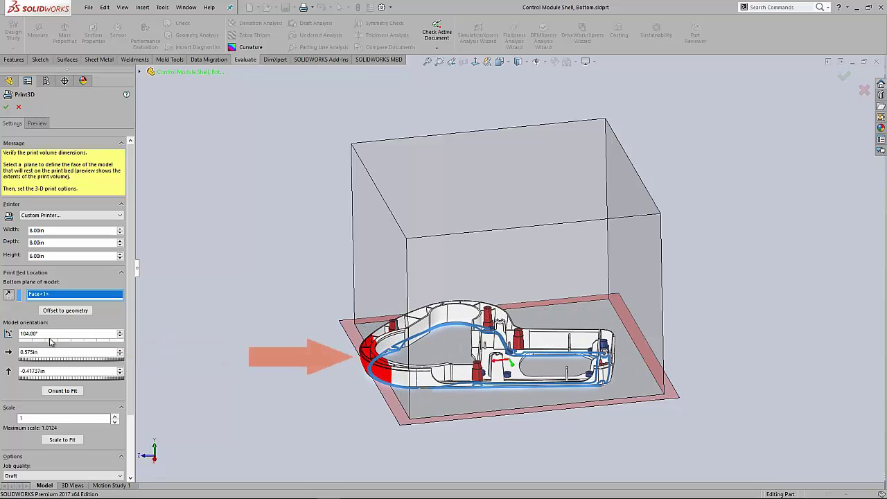
click(50, 341)
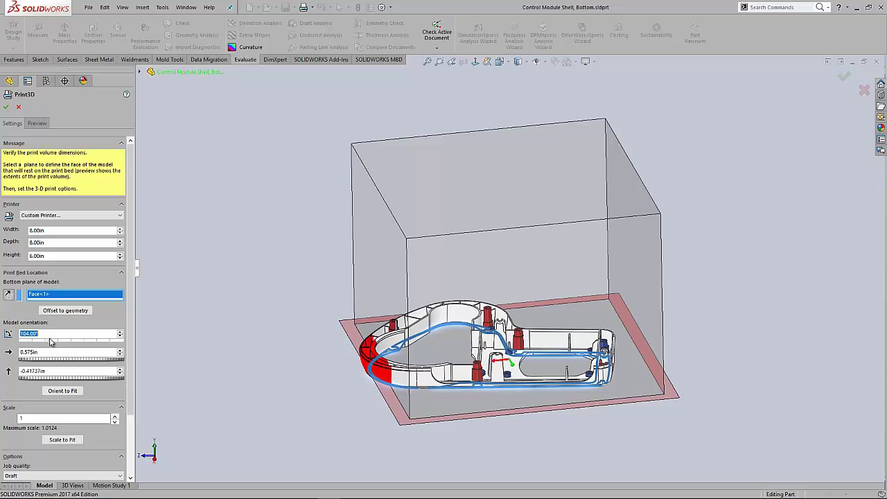
click(63, 391)
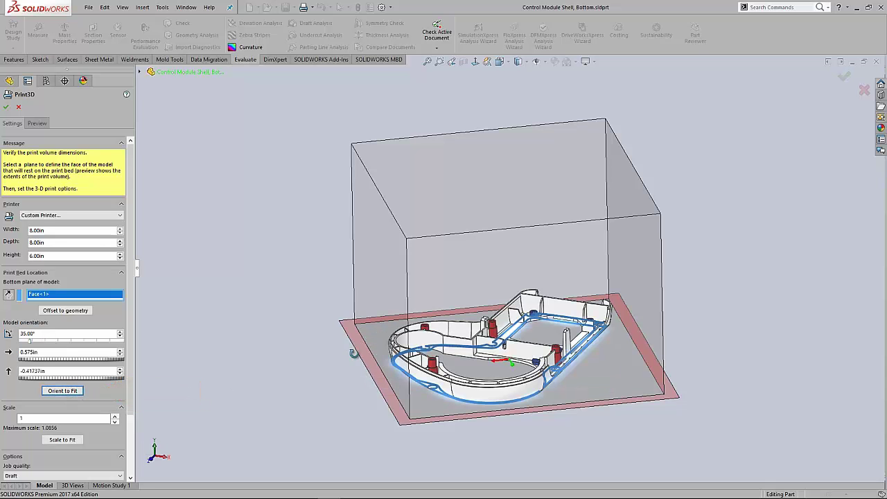
middle_drag(354, 356, 359, 400)
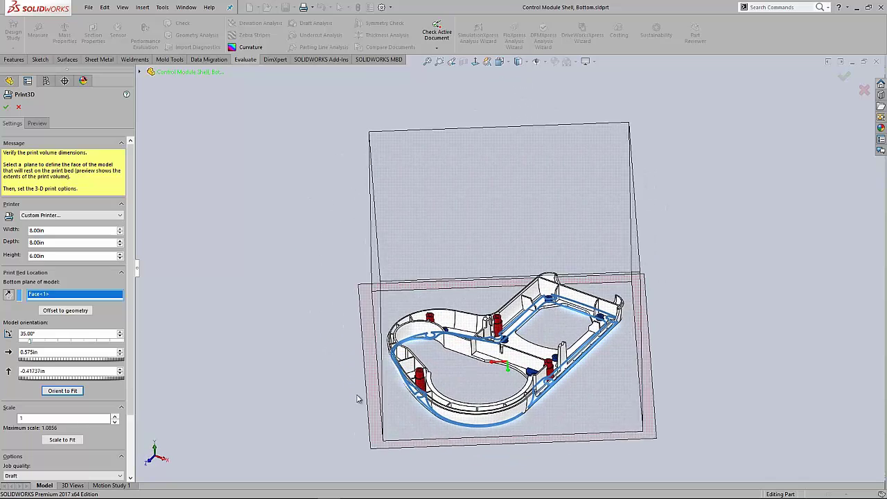
scroll(139, 354, down, 3)
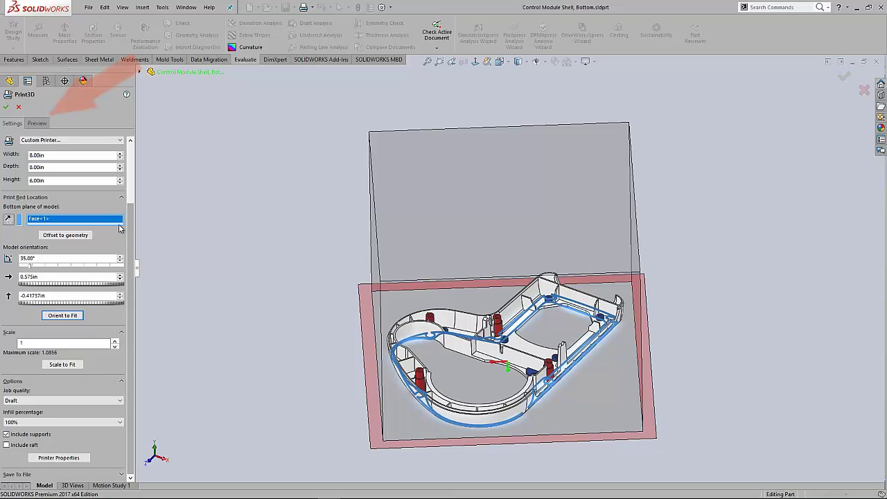
Step: Preview the shell with faces requiring supports highlighted at 45°
click(40, 125)
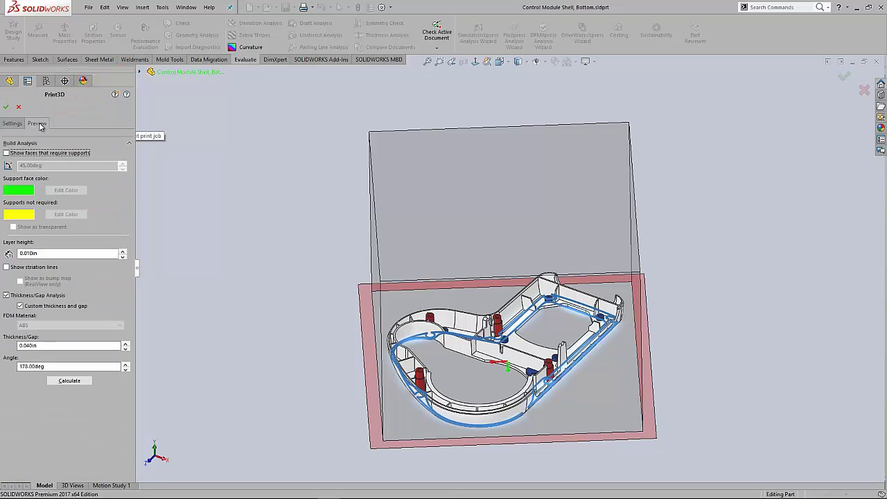
click(6, 153)
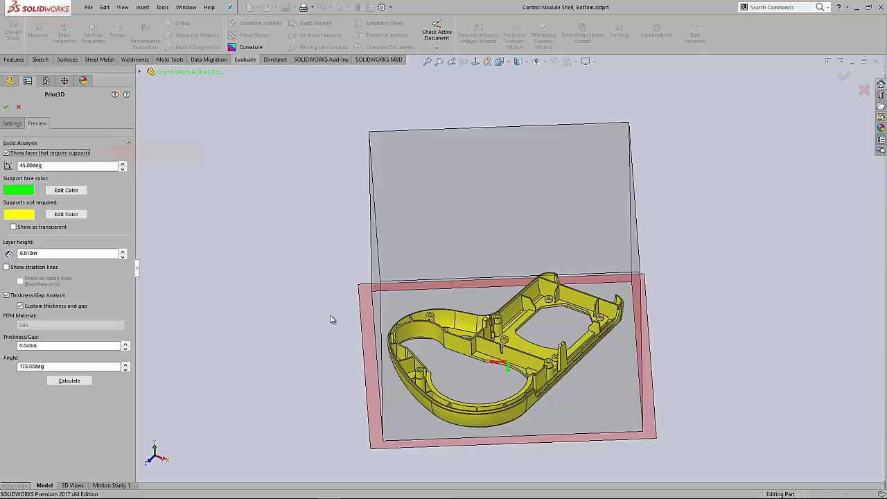
mouse_move(331, 317)
middle_down()
mouse_move(317, 310)
mouse_move(298, 185)
mouse_move(316, 286)
mouse_move(337, 312)
middle_up()
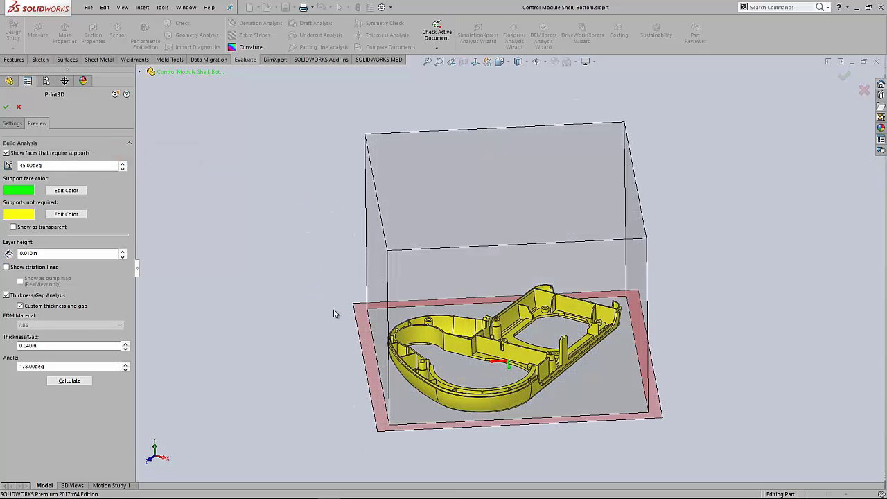
Step: Toggle the transparent display and the 0.010 in layer striation lines on, then off again
click(14, 228)
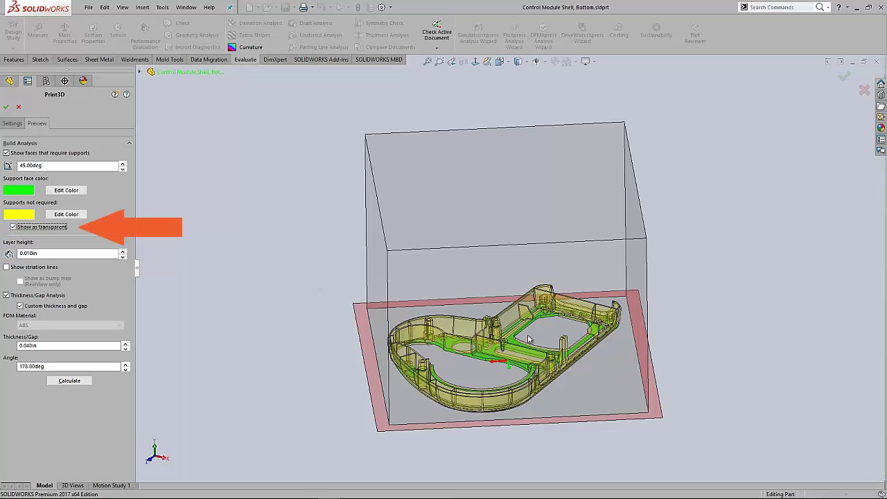
scroll(516, 334, down, 5)
scroll(517, 334, down, 2)
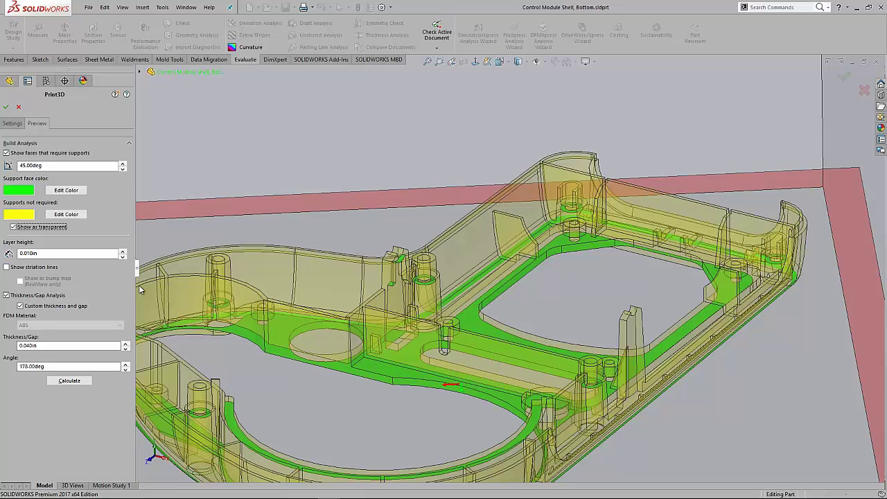
click(14, 228)
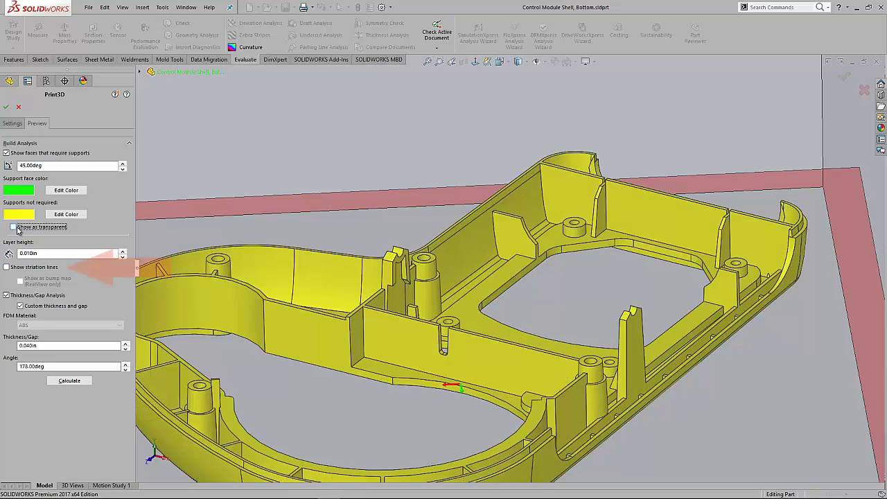
click(7, 268)
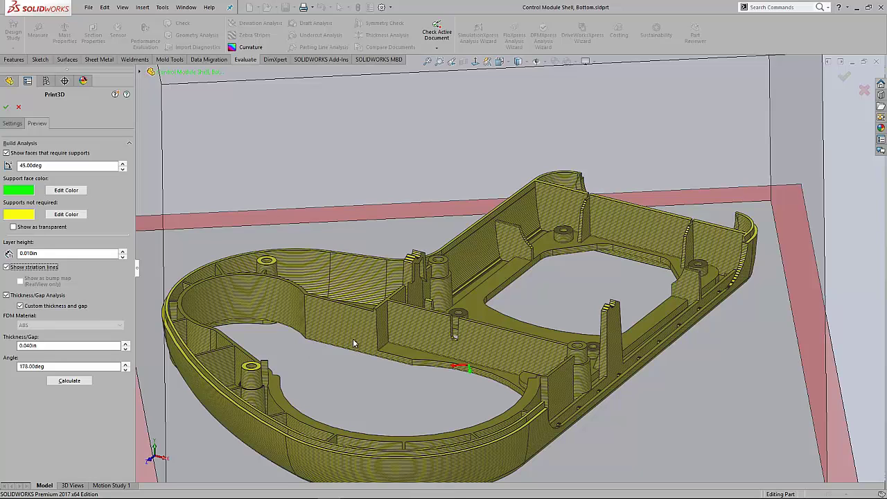
click(7, 268)
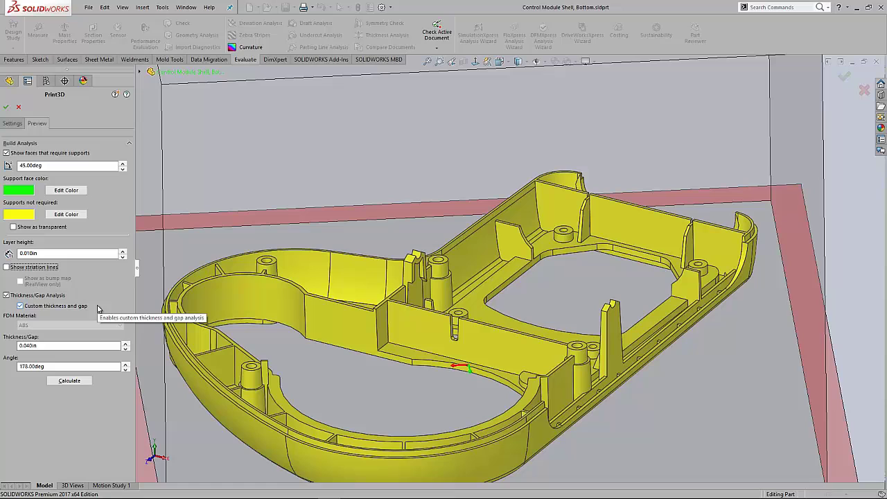
Step: Run the 0.040 in thickness/gap analysis and zoom in on the flagged ribs, bosses and walls
click(76, 382)
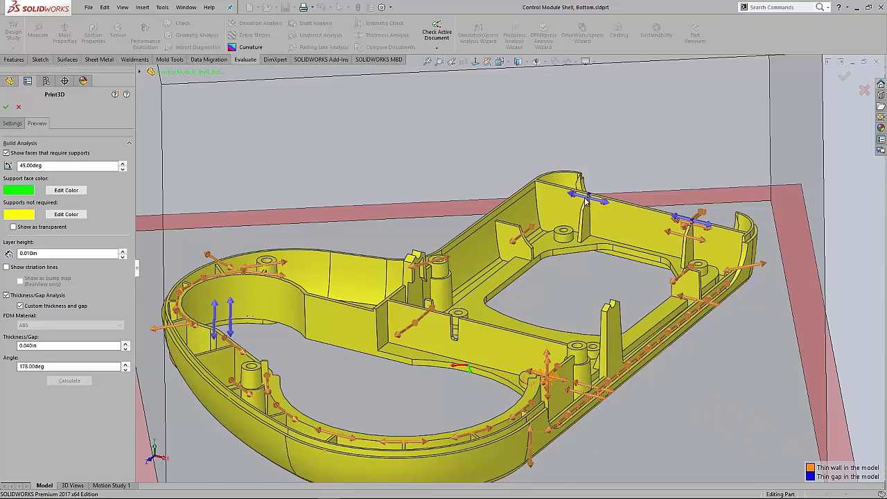
scroll(562, 218, down, 10)
scroll(561, 219, down, 2)
scroll(526, 244, down, 2)
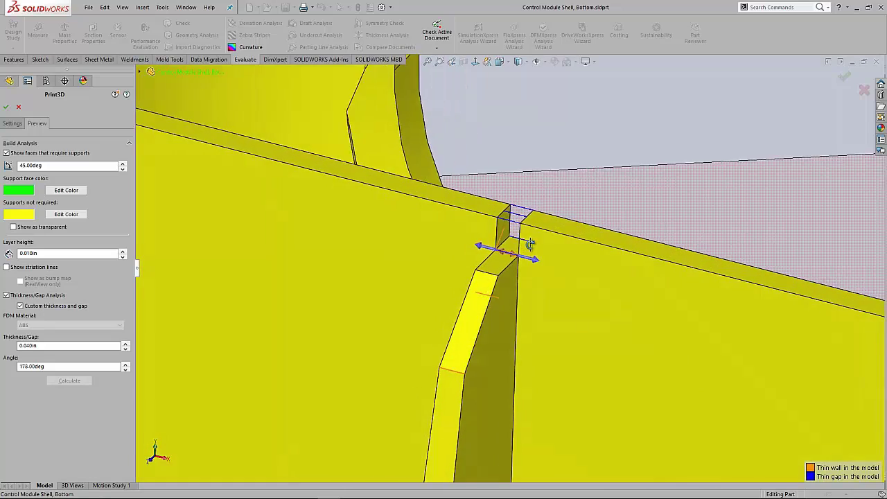
mouse_move(529, 246)
middle_down()
mouse_move(558, 243)
mouse_move(532, 238)
middle_up()
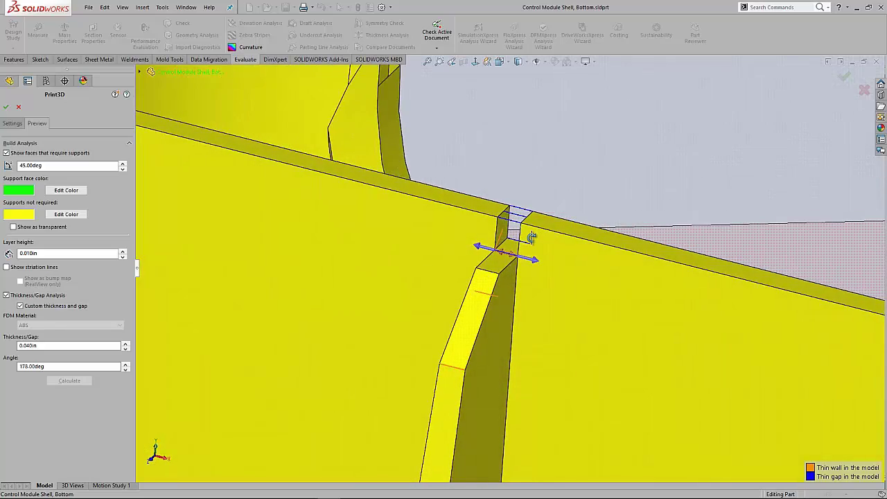
scroll(513, 243, up, 6)
scroll(368, 349, up, 2)
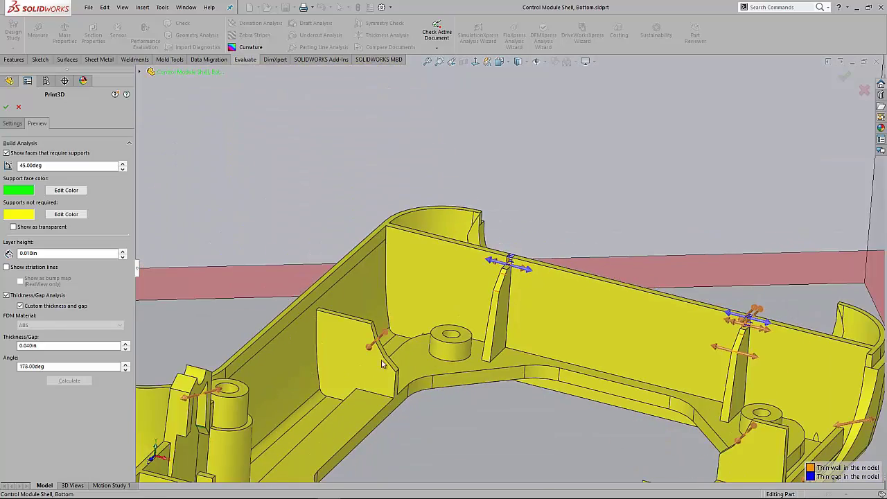
scroll(385, 338, down, 1)
scroll(385, 337, down, 5)
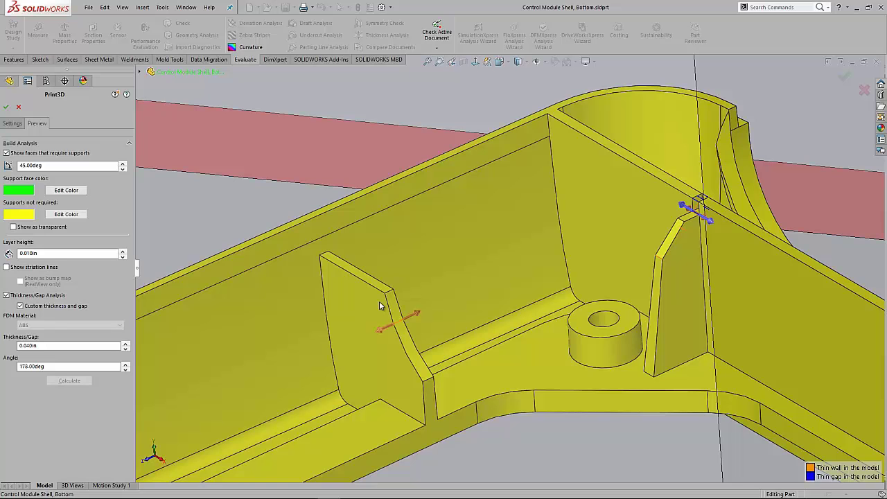
scroll(392, 310, up, 4)
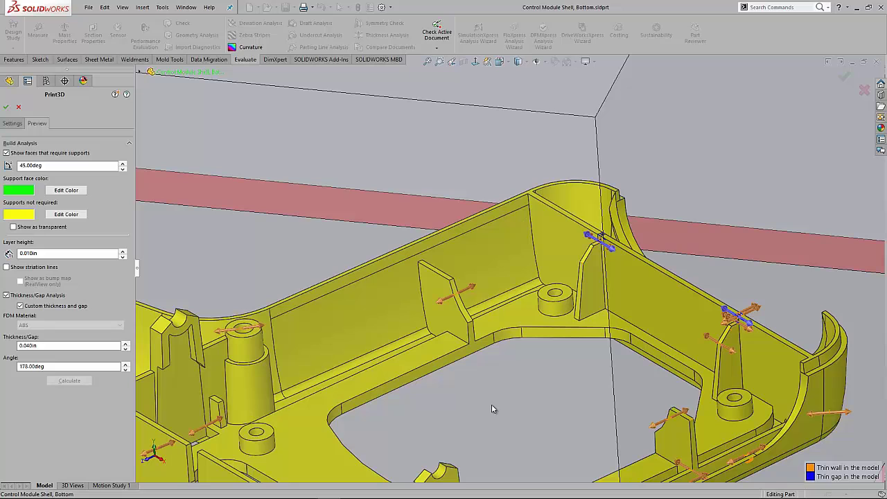
Step: In Print3D Settings, expand Save To File and keep STL (*.stl) as the format
click(18, 125)
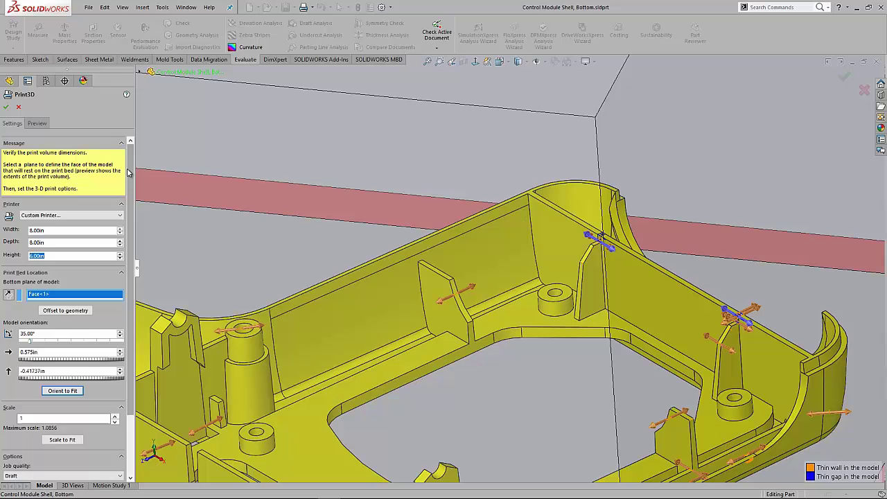
scroll(141, 201, down, 2)
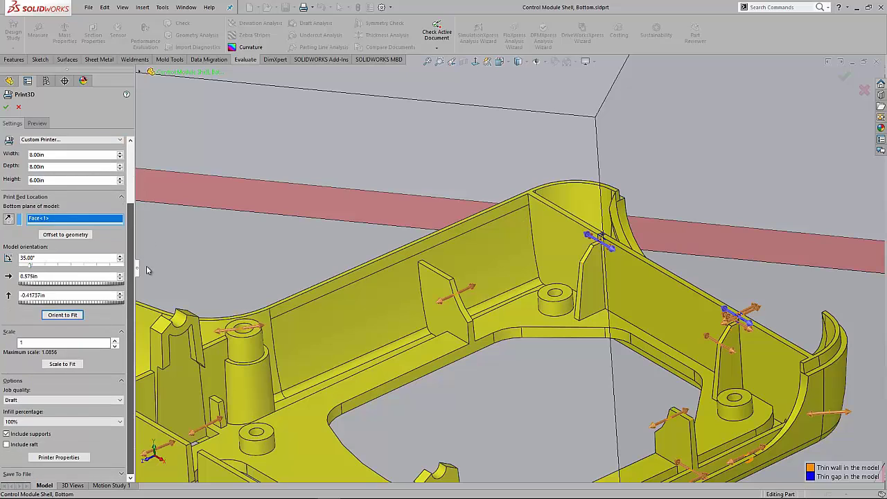
click(121, 474)
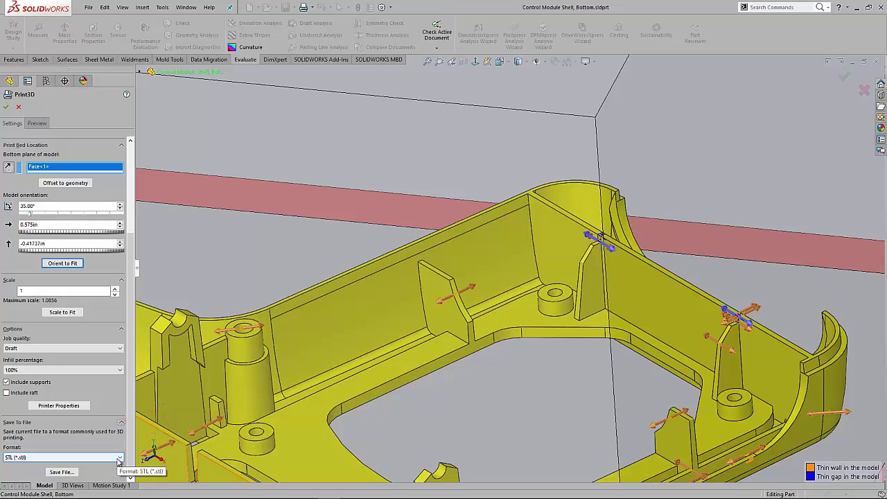
click(119, 459)
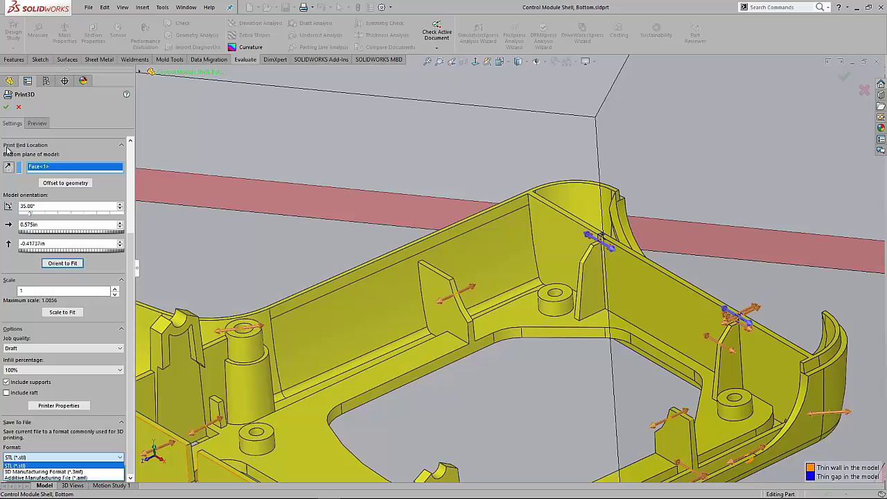
click(6, 115)
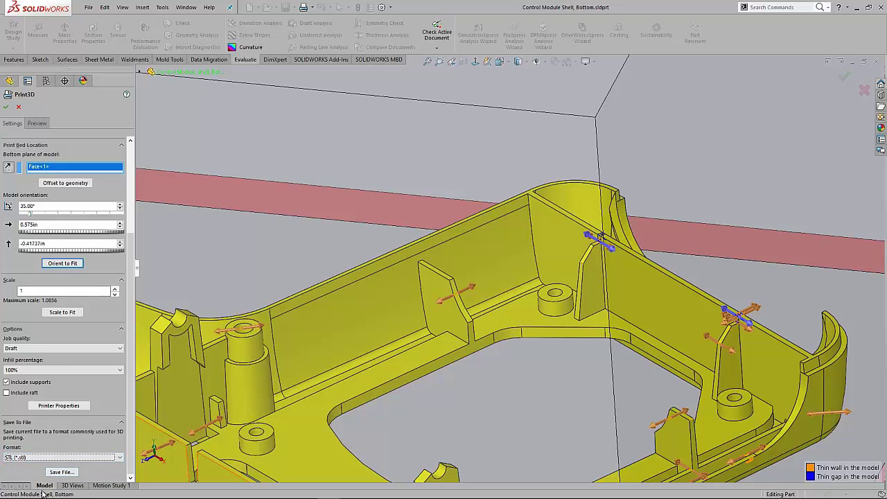
Step: Launch 3D Builder from a '3d' search and open the recent Control Module Shell, Bottom model
click(11, 491)
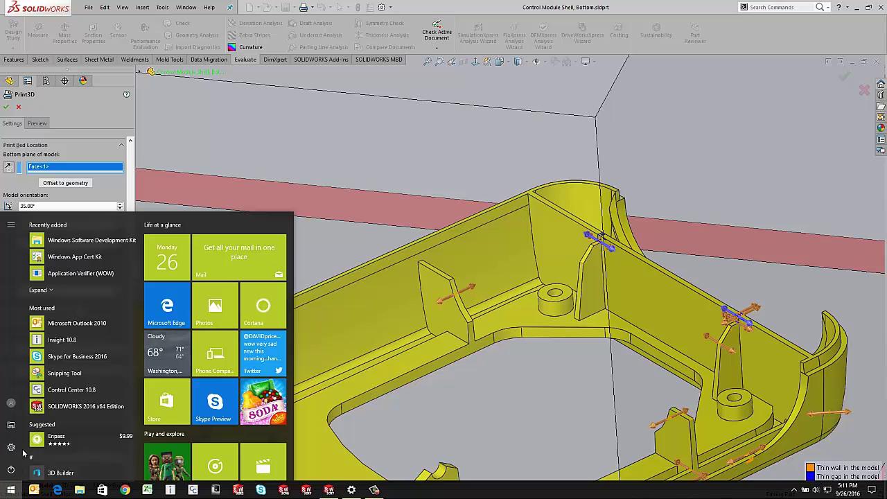
text(3d)
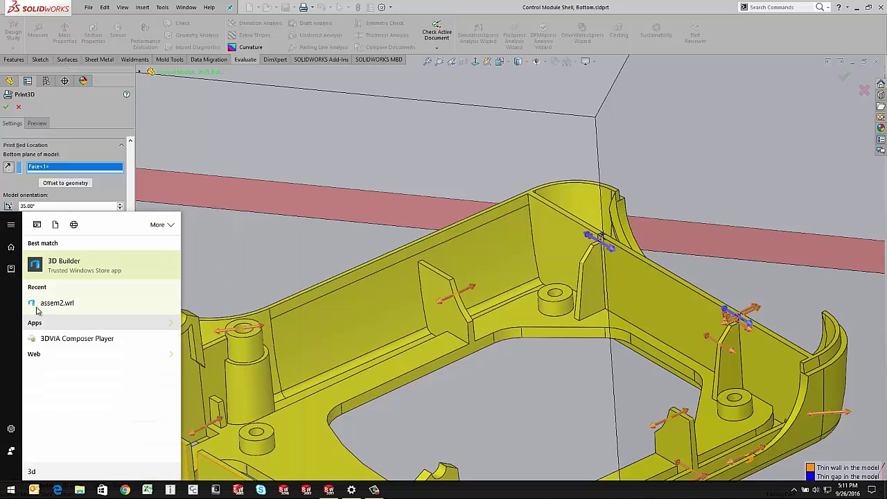
click(52, 264)
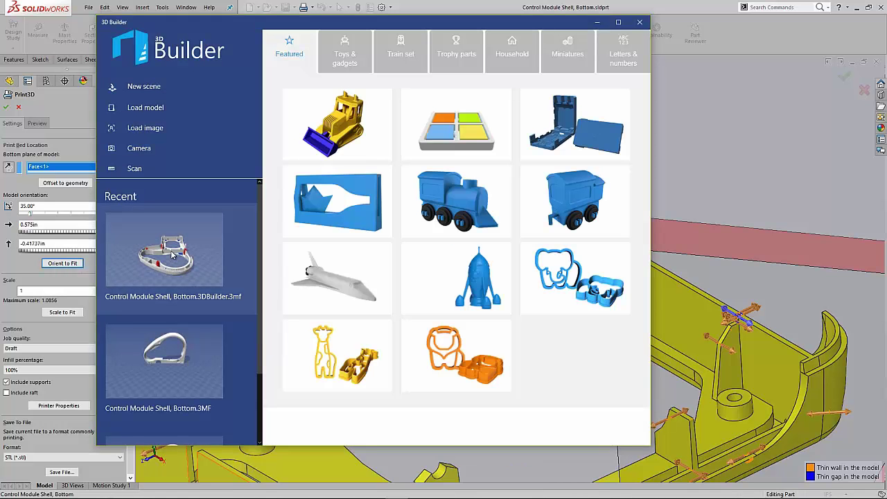
click(172, 256)
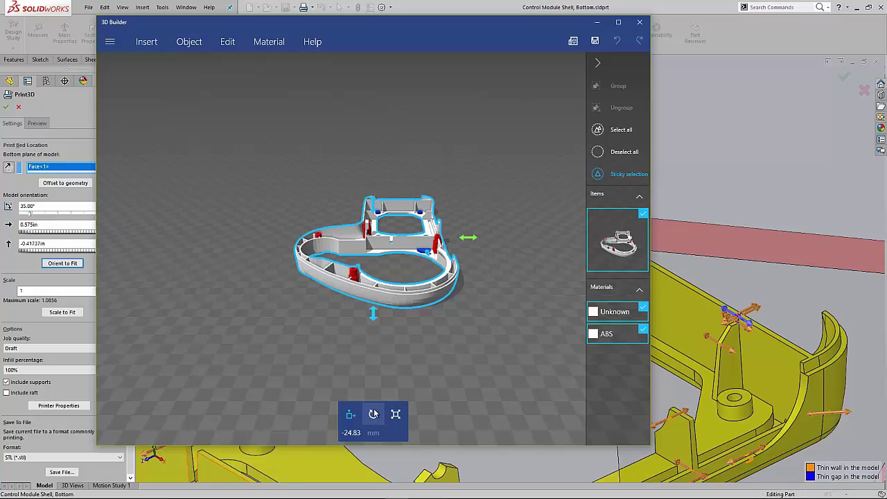
Step: Browse the Insert, Object, Edit and Material tabs, showing Unknown and ABS materials
click(146, 44)
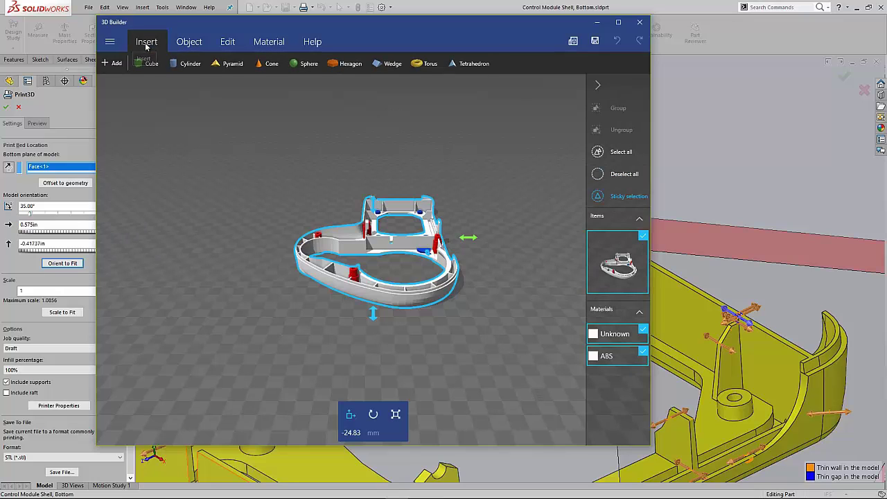
click(205, 48)
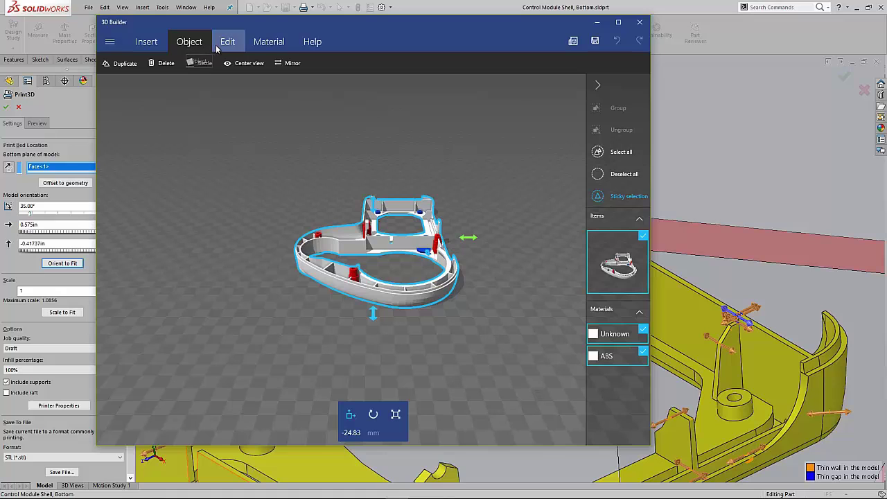
click(222, 48)
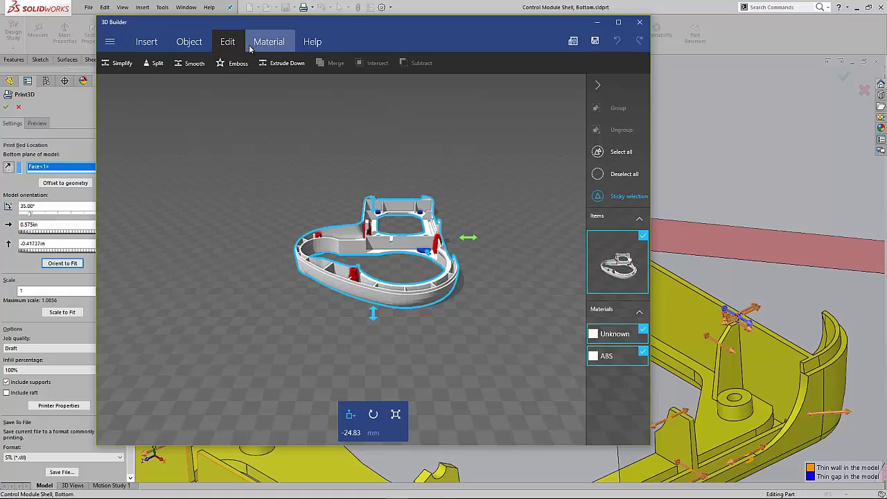
click(253, 48)
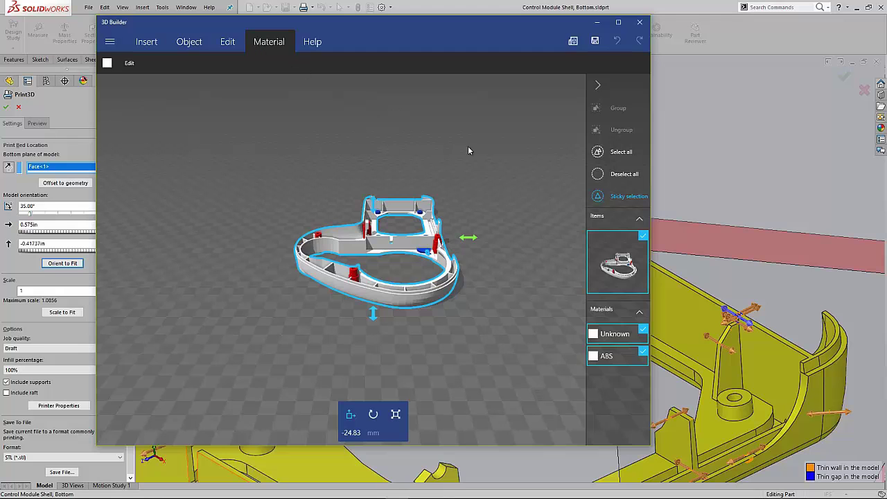
Step: Open 3D Print for the shell, with 3D printing service as the printer
click(574, 41)
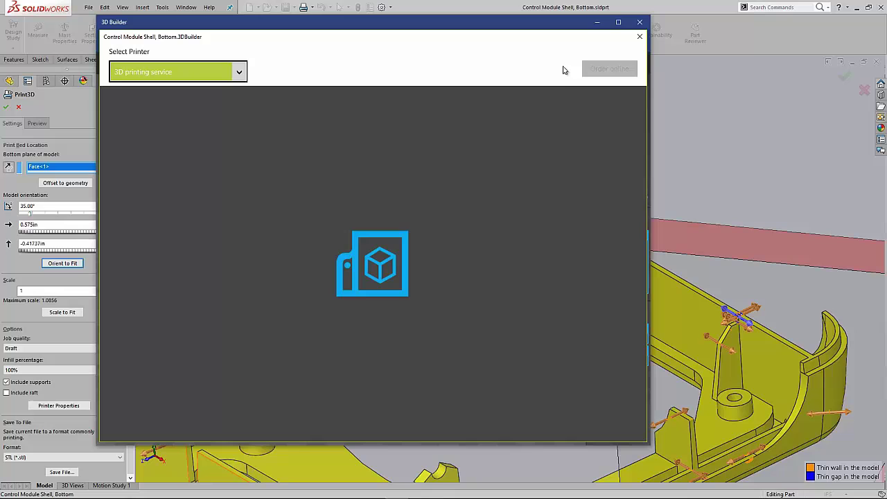